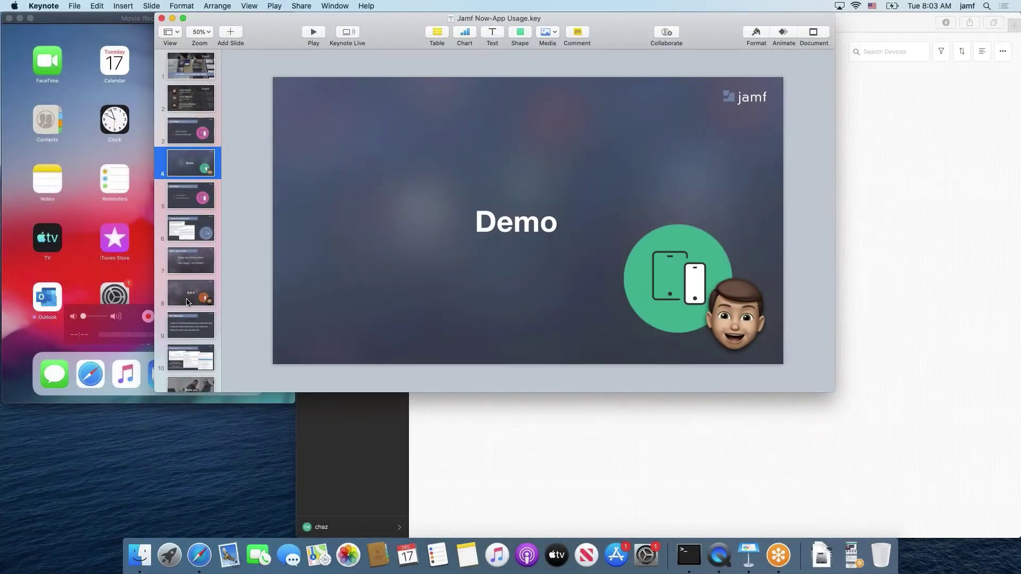
# Bring the Jamf Now Devices page, listing the iPad mini 4 and MacBook Pro, forward
pyautogui.click(473, 417)
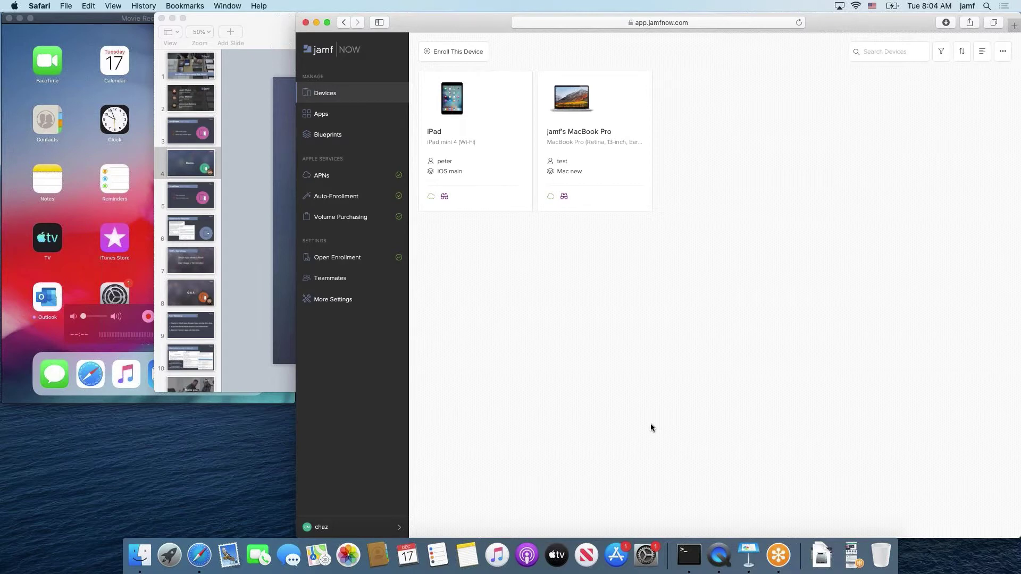
# Go to Blueprints and open the iOS main blueprint's Restrictions settings
pyautogui.click(355, 140)
pyautogui.click(601, 126)
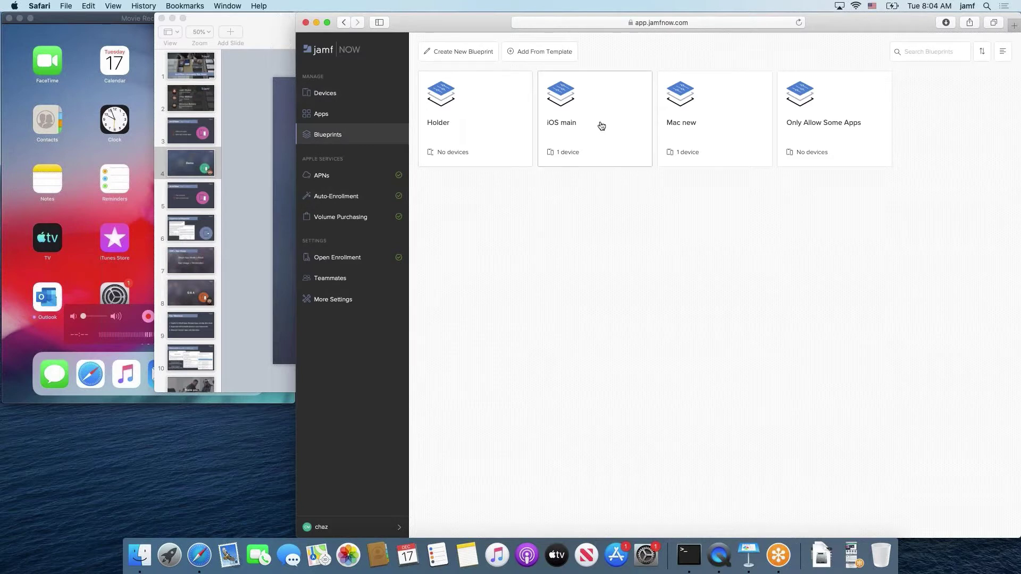
pyautogui.click(145, 97)
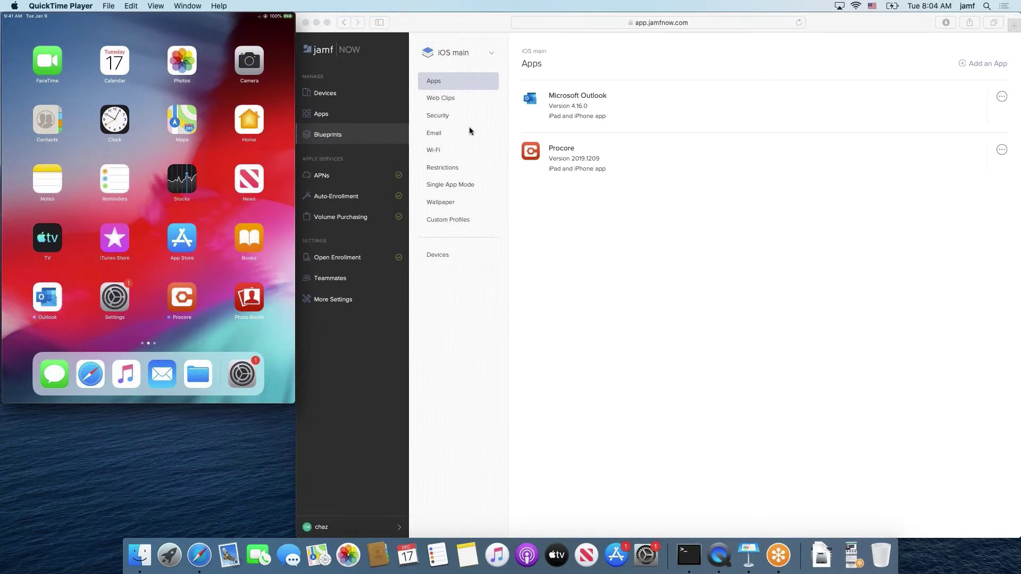
pyautogui.click(453, 169)
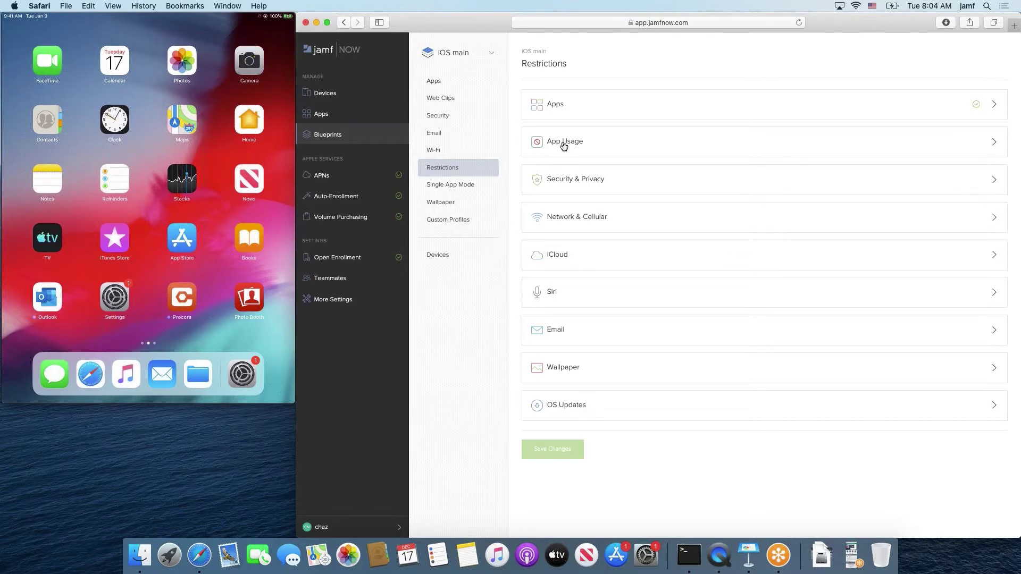
# Expand App Usage to show Allow All Apps, Hide Some Apps and Only Allow Some Apps
pyautogui.click(563, 146)
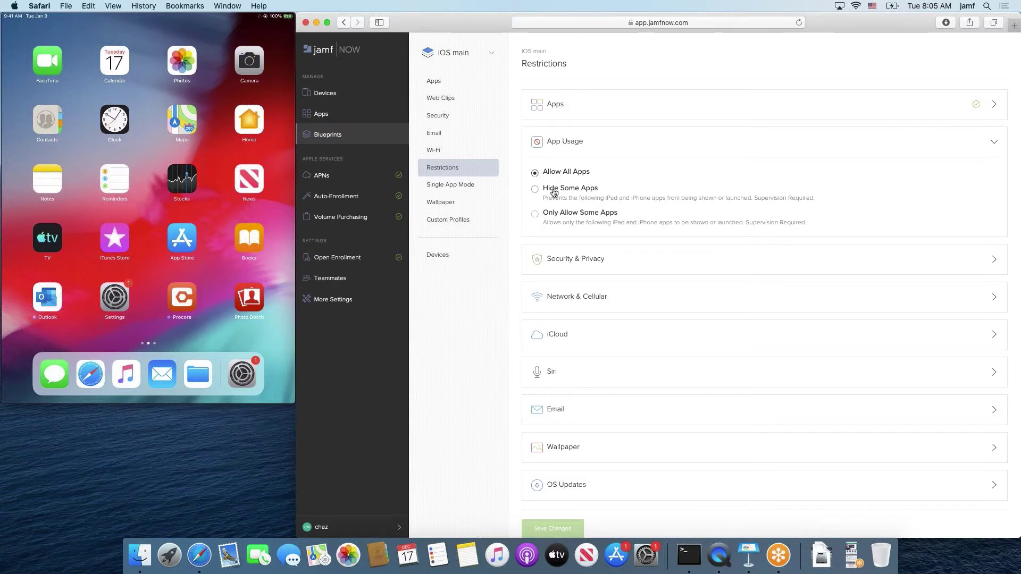
# Switch App Usage to Hide Some Apps and bring up the App Store search in Choose Apps
pyautogui.click(555, 192)
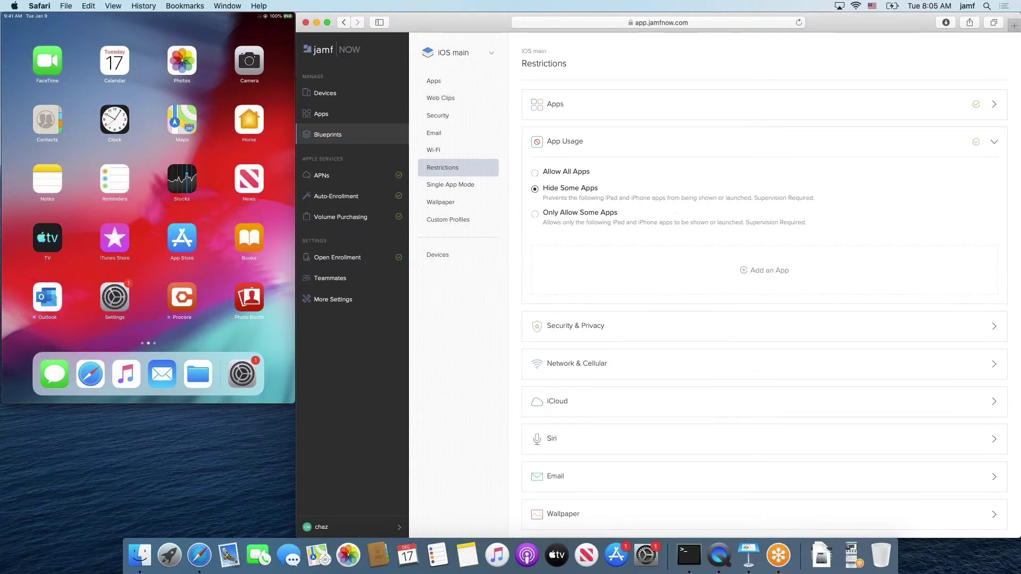
pyautogui.click(770, 274)
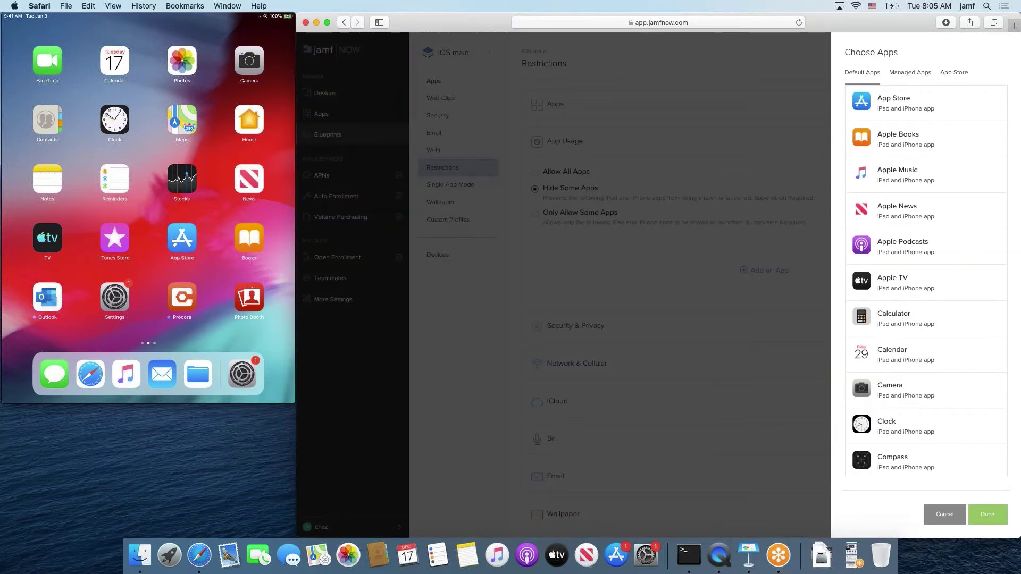
pyautogui.click(899, 79)
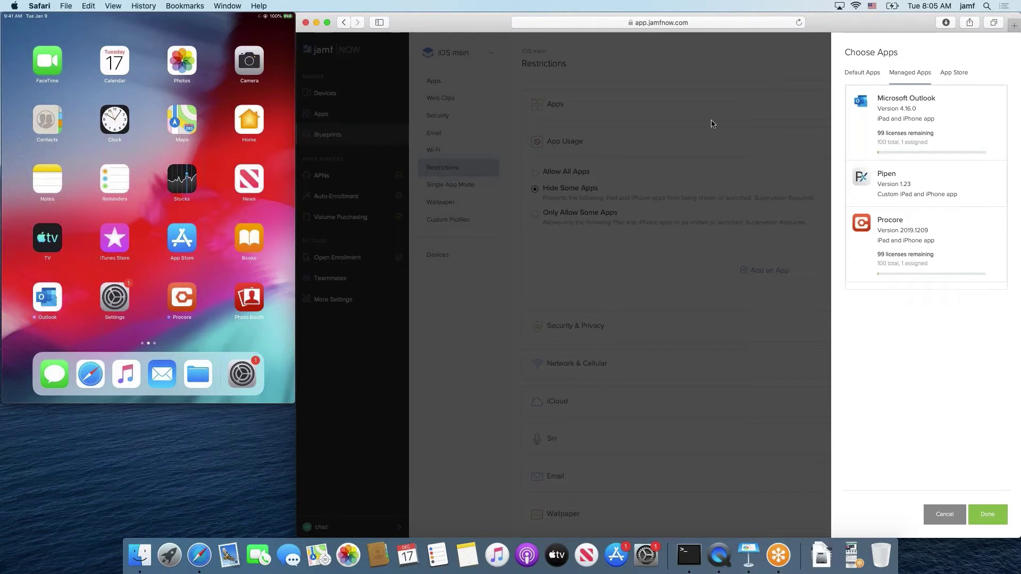
pyautogui.click(952, 75)
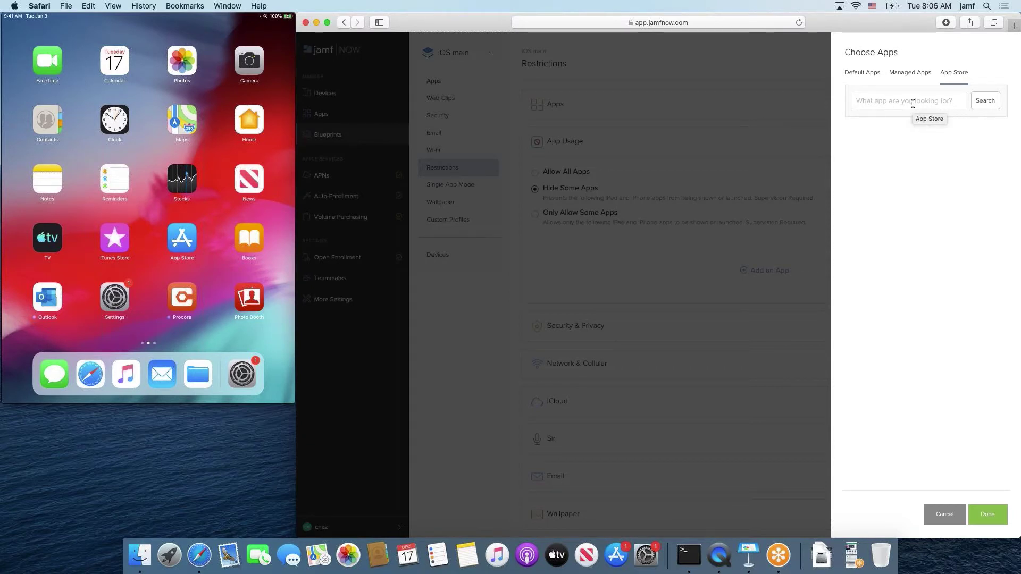
# Cancel the Choose Apps panel, leaving the Hide Some Apps list empty
pyautogui.click(942, 511)
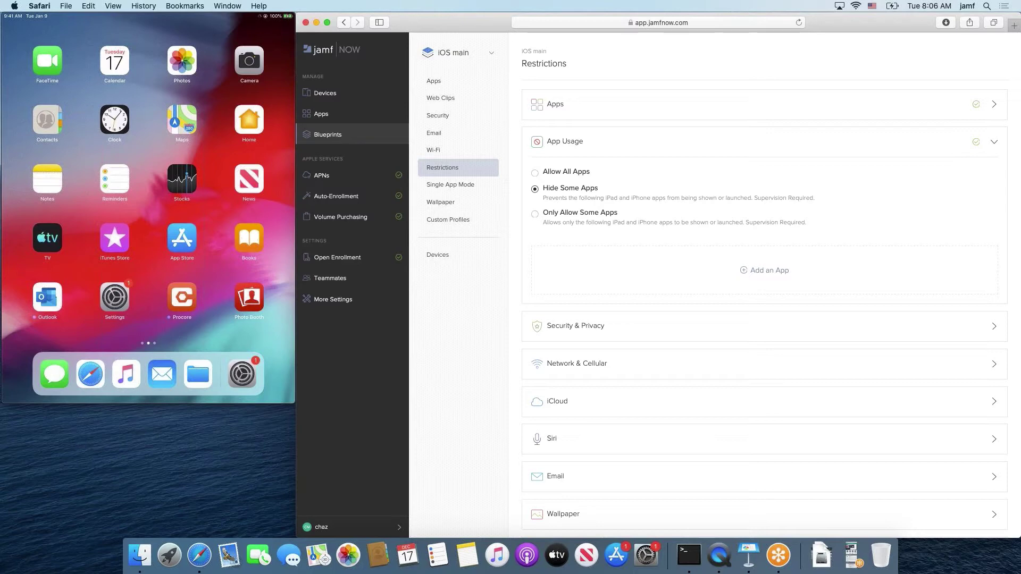
# Search the App Store for Twitter and add it to the hidden apps
pyautogui.click(779, 272)
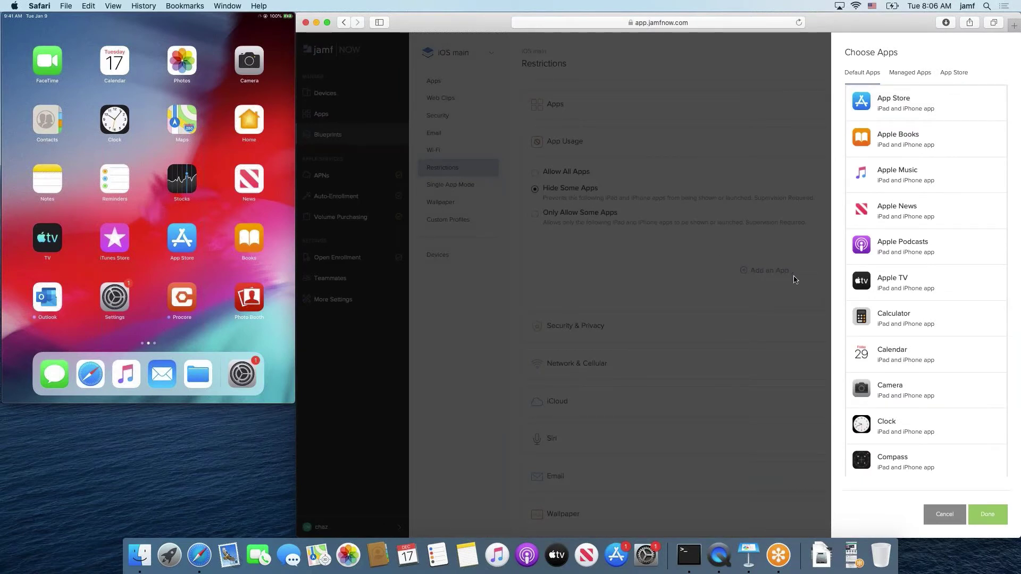
pyautogui.click(960, 76)
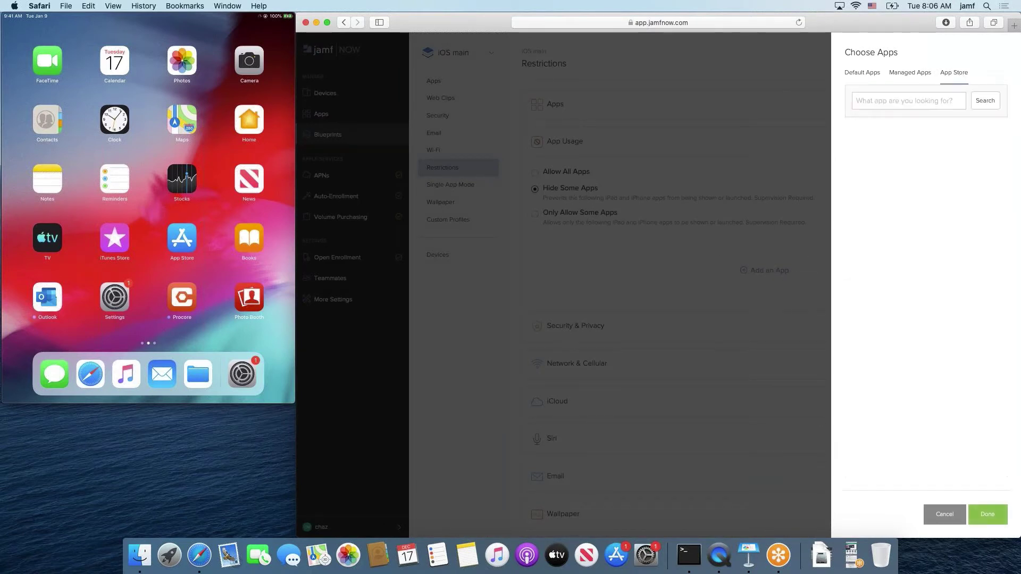
pyautogui.click(911, 105)
pyautogui.write('twitt')
pyautogui.press('Return')
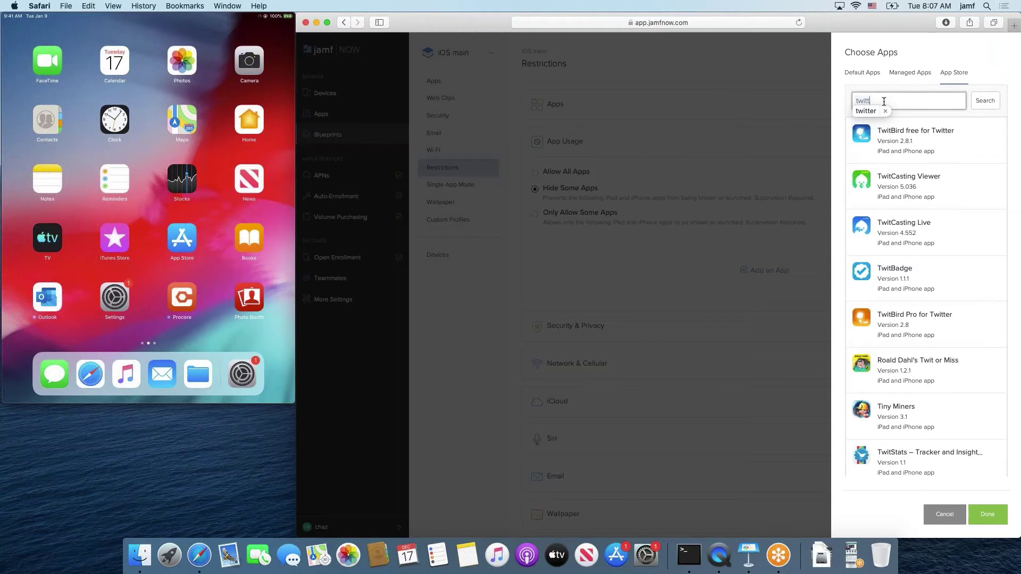
pyautogui.click(866, 110)
pyautogui.click(985, 101)
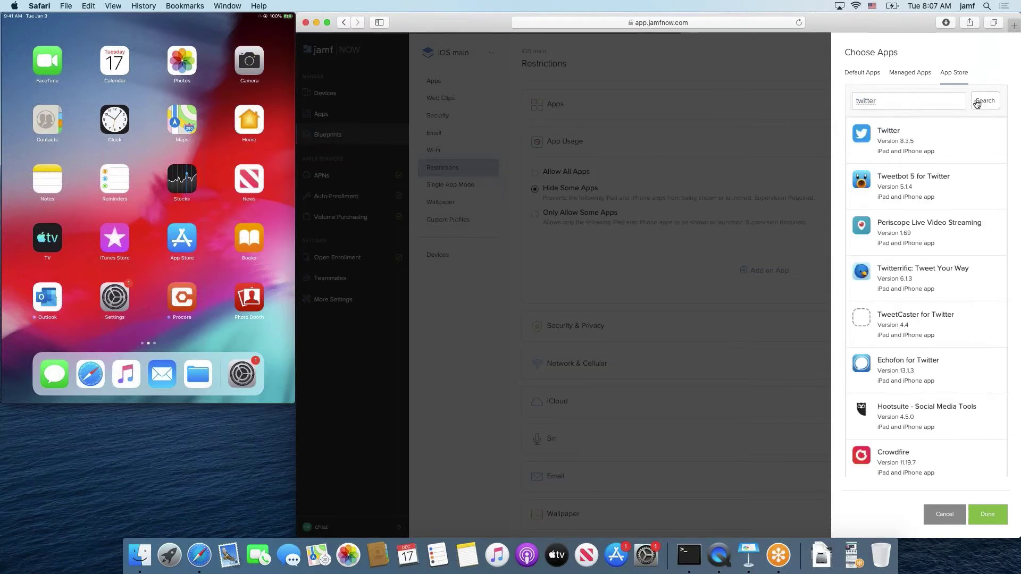
pyautogui.click(907, 132)
pyautogui.click(987, 515)
# Search for Facebook and add it to the hidden apps
pyautogui.click(560, 258)
pyautogui.click(928, 107)
pyautogui.write('facebook')
pyautogui.click(914, 140)
pyautogui.click(986, 514)
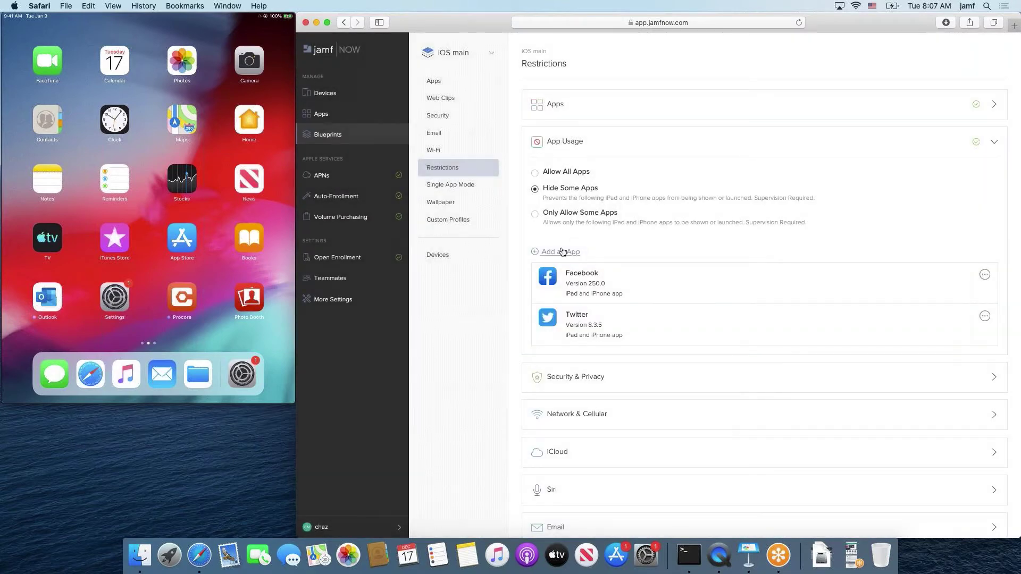
# Search the App Store for Snapchat and add it to the hidden apps
pyautogui.click(561, 251)
pyautogui.click(953, 79)
pyautogui.click(931, 98)
pyautogui.write('snapchat')
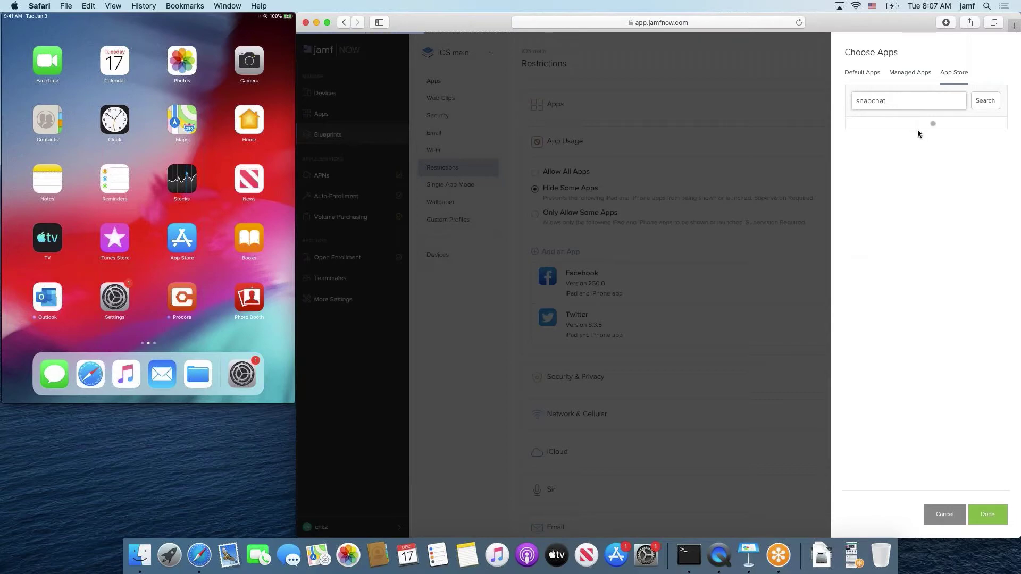
pyautogui.click(914, 130)
pyautogui.click(987, 514)
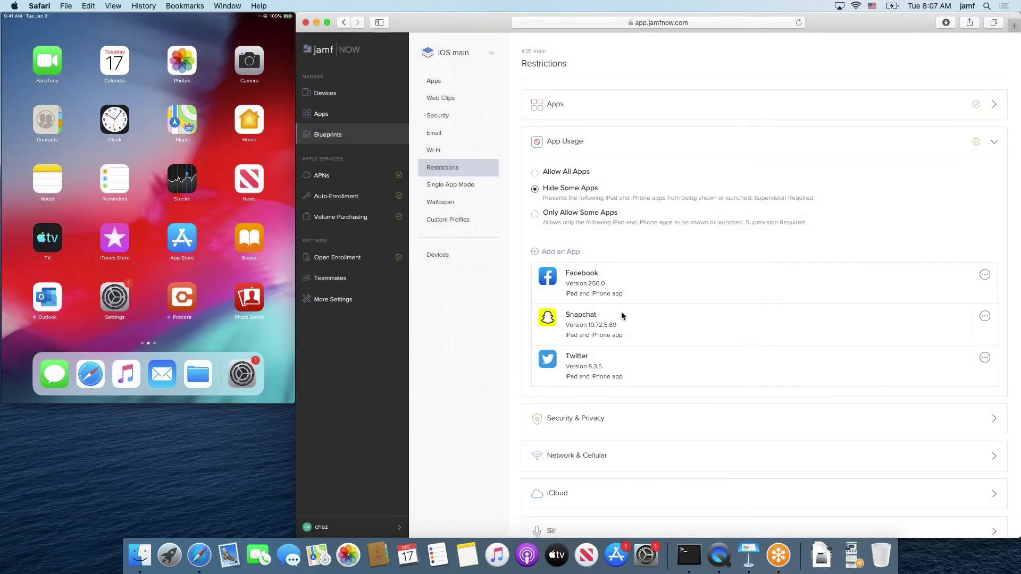
pyautogui.scroll(-5, 621, 312)
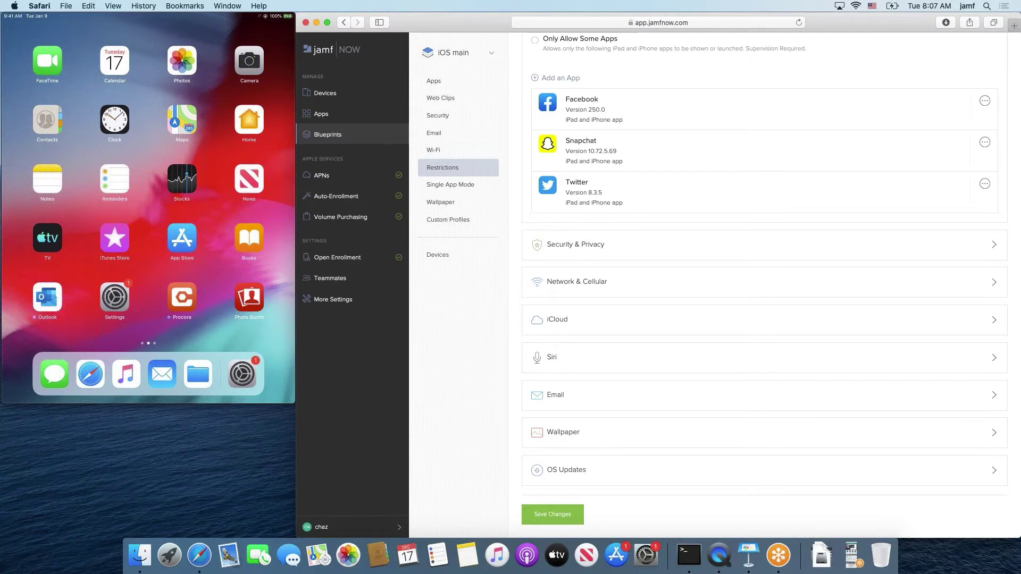
pyautogui.scroll(3, 582, 108)
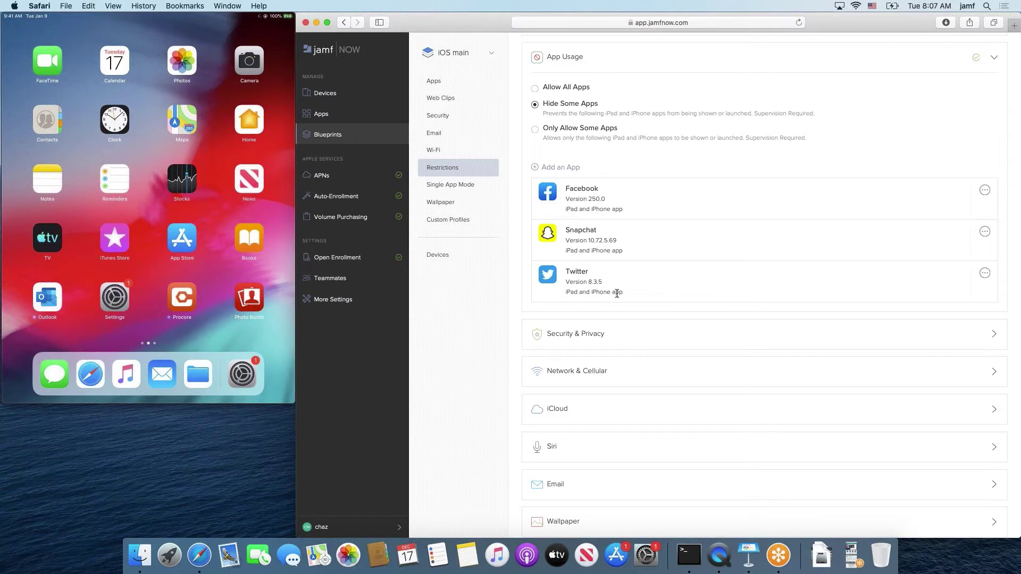
pyautogui.scroll(-3, 617, 294)
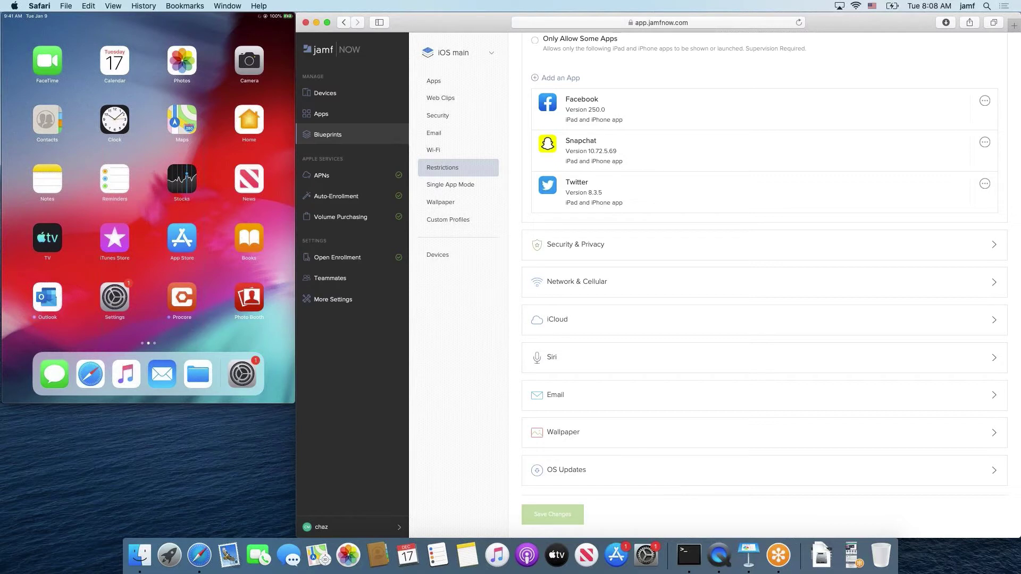
pyautogui.scroll(3, 636, 148)
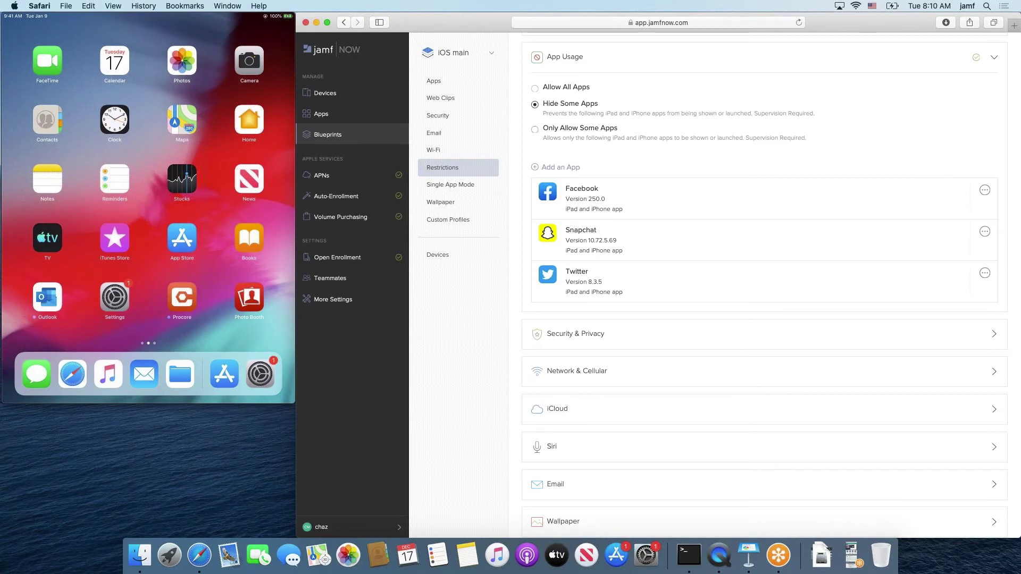
# Remove the hidden apps from the list and switch App Usage to Only Allow Some Apps
pyautogui.click(985, 190)
pyautogui.click(942, 184)
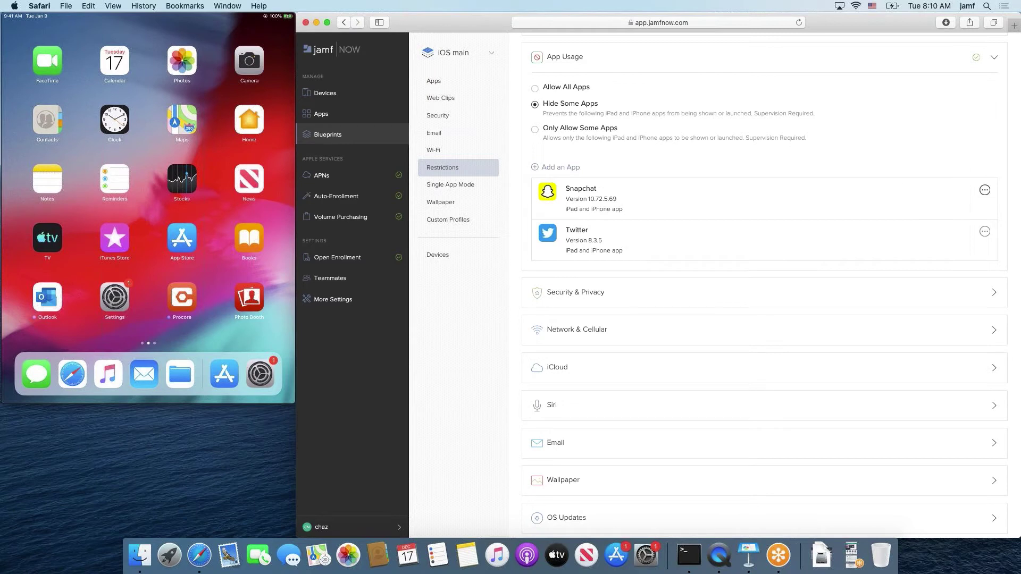
pyautogui.click(984, 190)
pyautogui.click(942, 184)
pyautogui.click(985, 189)
pyautogui.click(942, 183)
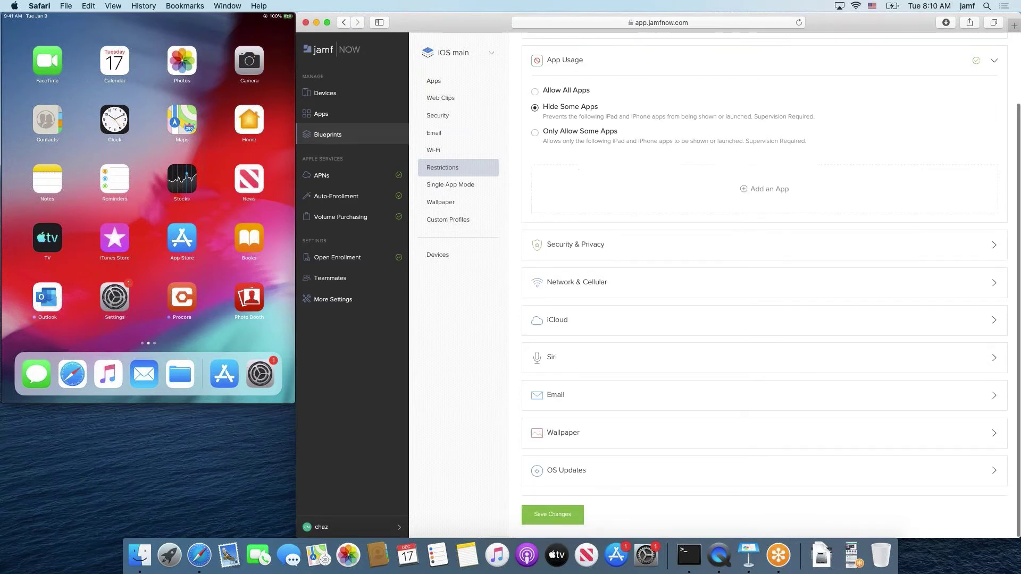
pyautogui.click(613, 133)
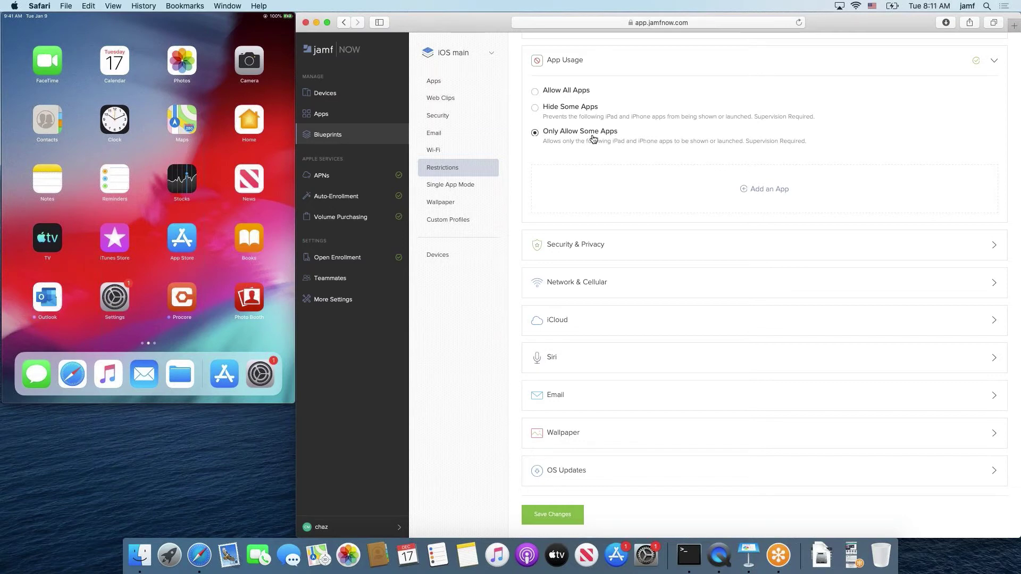
# Allow Calendar, then Microsoft Outlook and Procore from Managed Apps, in the App Usage list
pyautogui.click(768, 189)
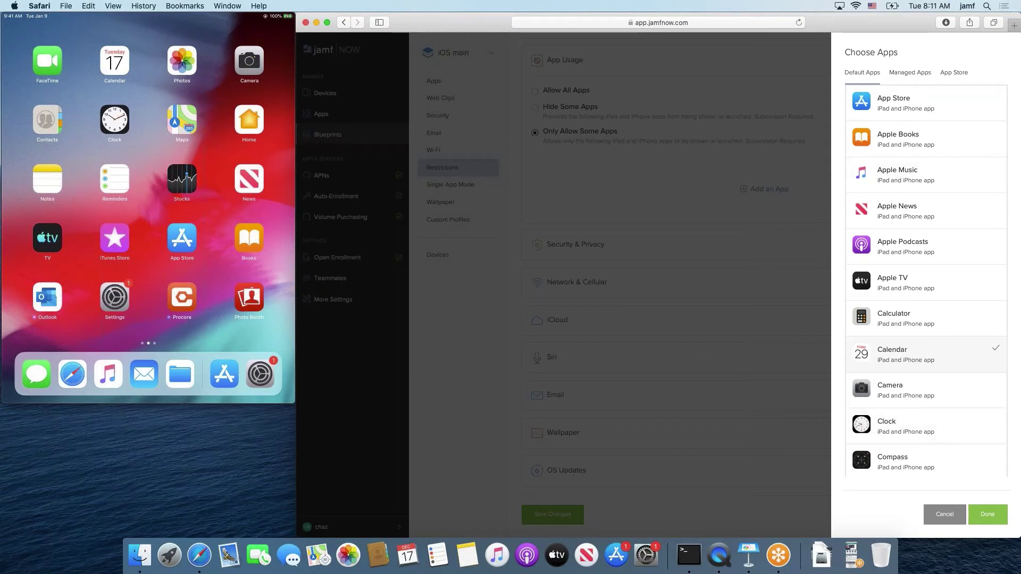
pyautogui.click(977, 512)
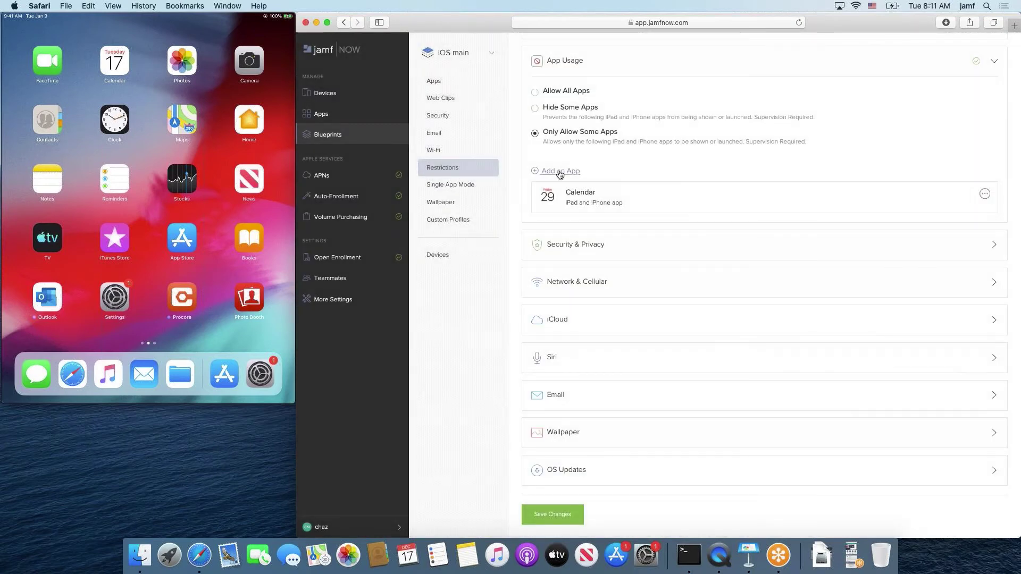
pyautogui.click(560, 172)
pyautogui.click(910, 73)
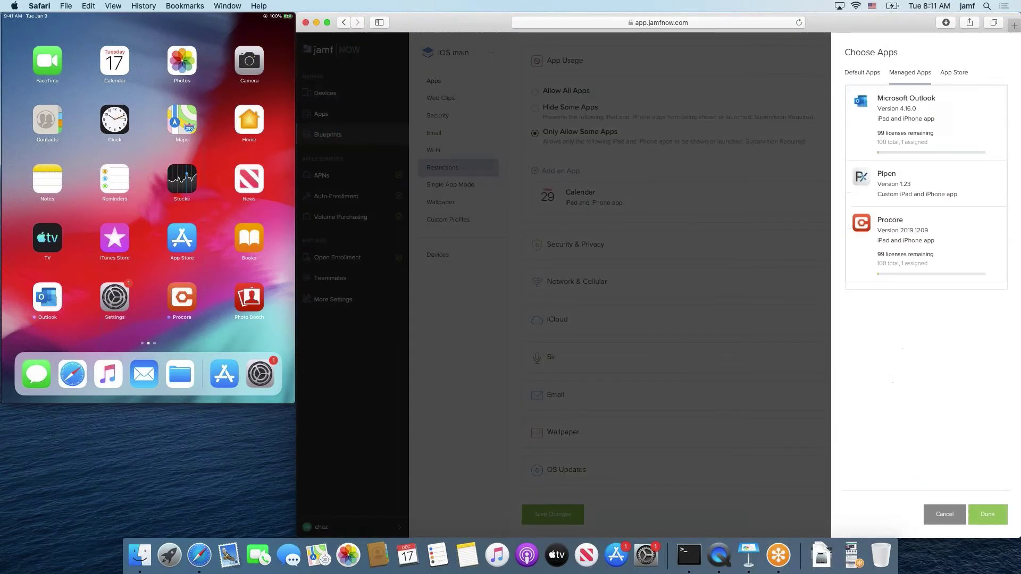
pyautogui.click(911, 110)
pyautogui.click(887, 229)
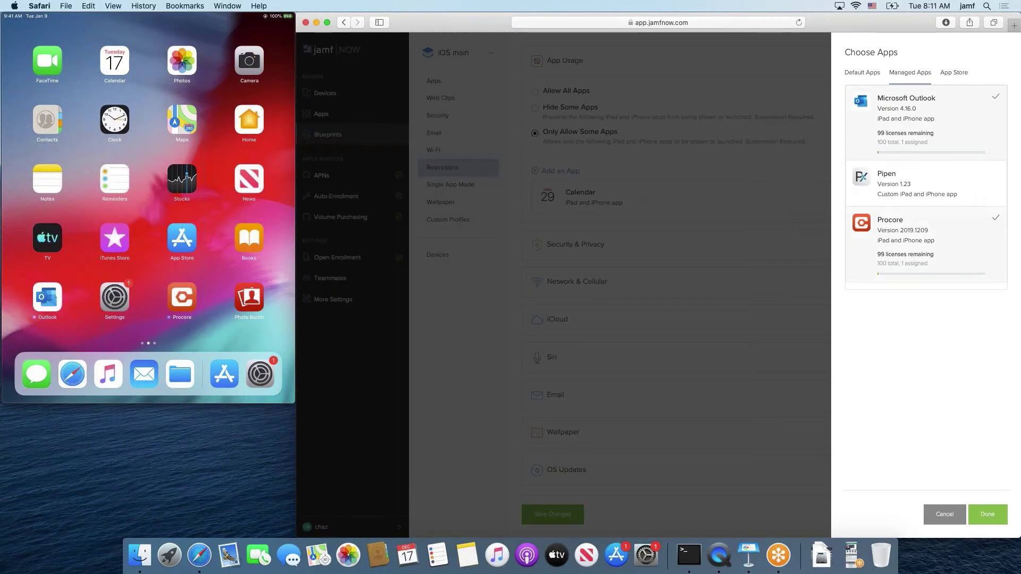
pyautogui.click(988, 516)
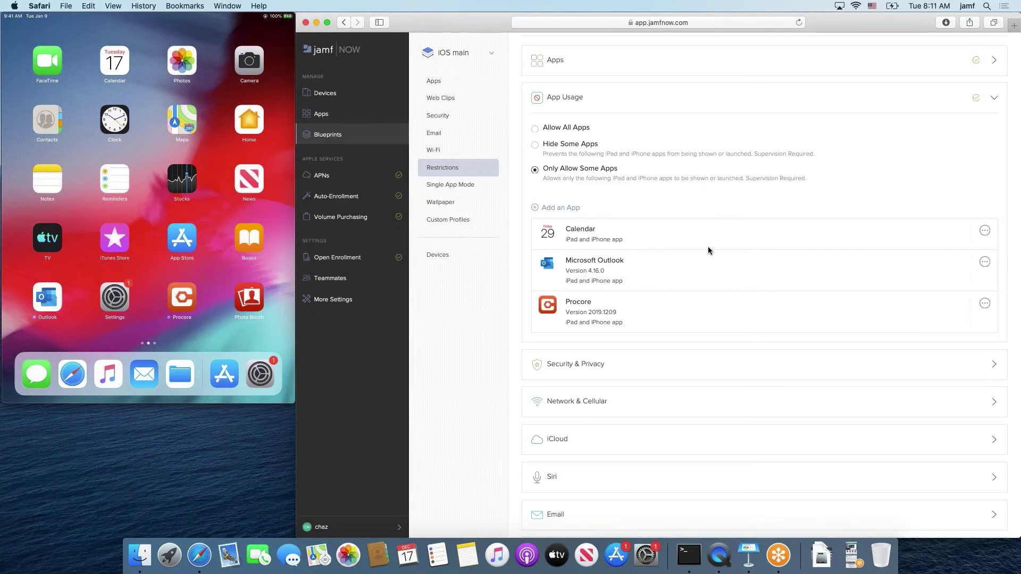
pyautogui.scroll(-3, 707, 246)
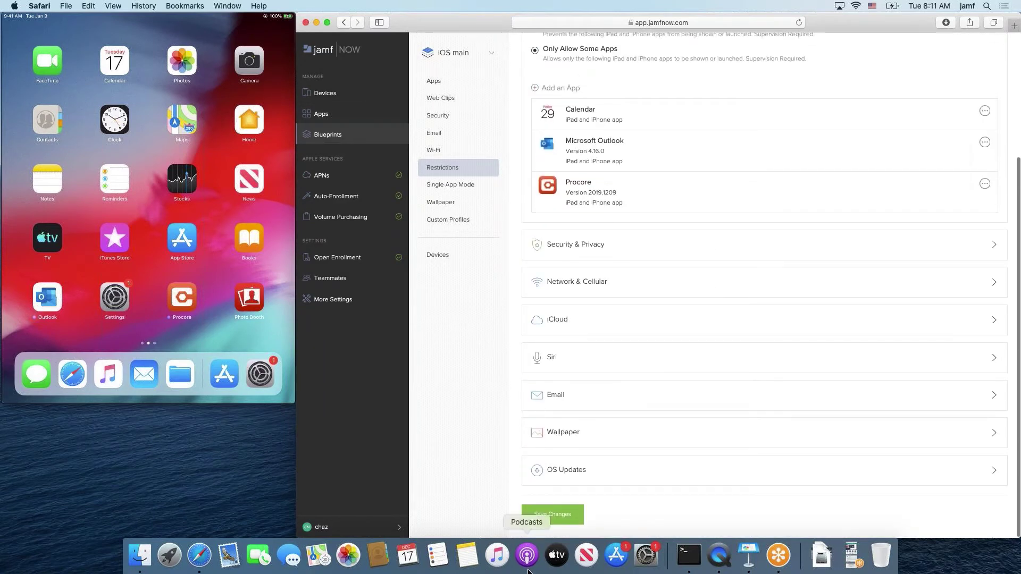
# Save the blueprint so the iPad shows only Calendar, Outlook, Settings and Procore
pyautogui.click(563, 515)
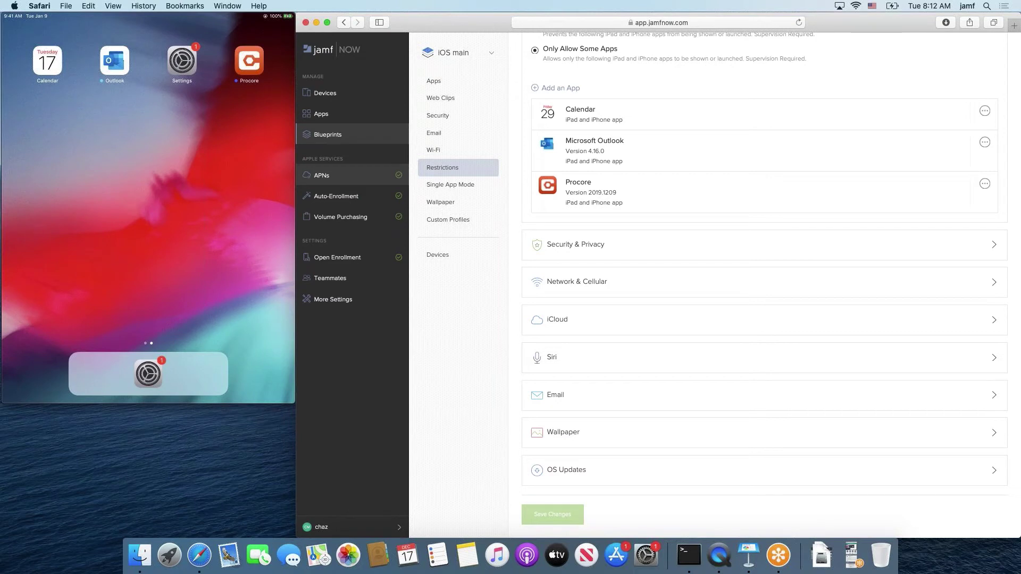
# View the iPad's Jamf Now enrollment profile listing 2 managed apps and 2 restrictions
pyautogui.moveTo(143, 104)
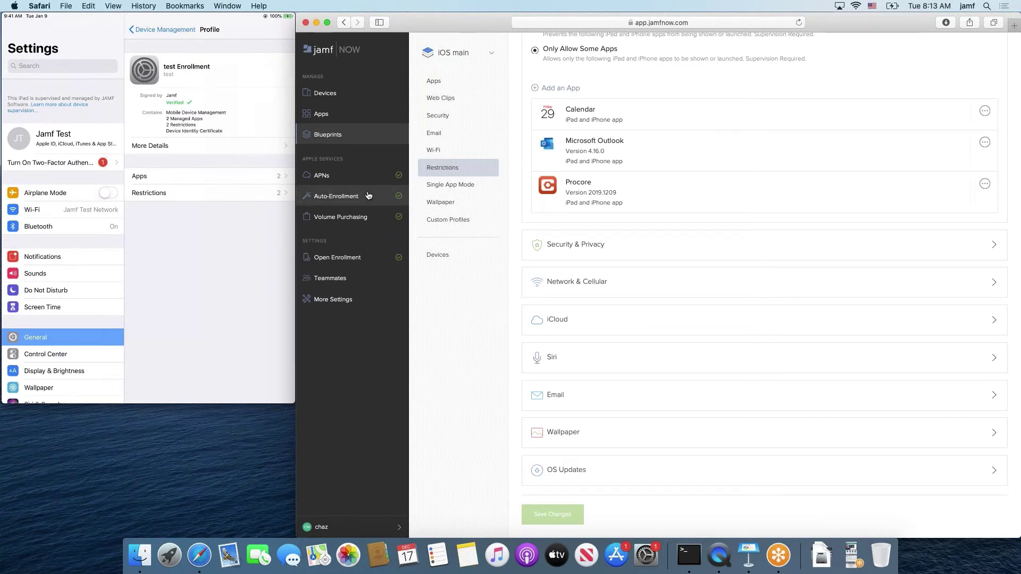
# Check the auto-enrolled devices, then go to Blueprints and open the iOS main blueprint
pyautogui.click(349, 197)
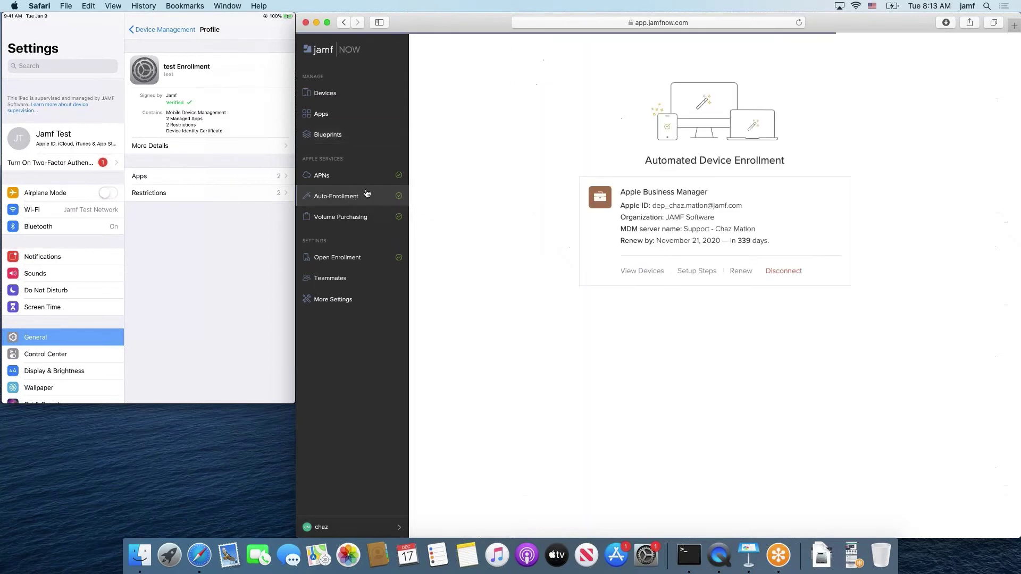
pyautogui.click(638, 273)
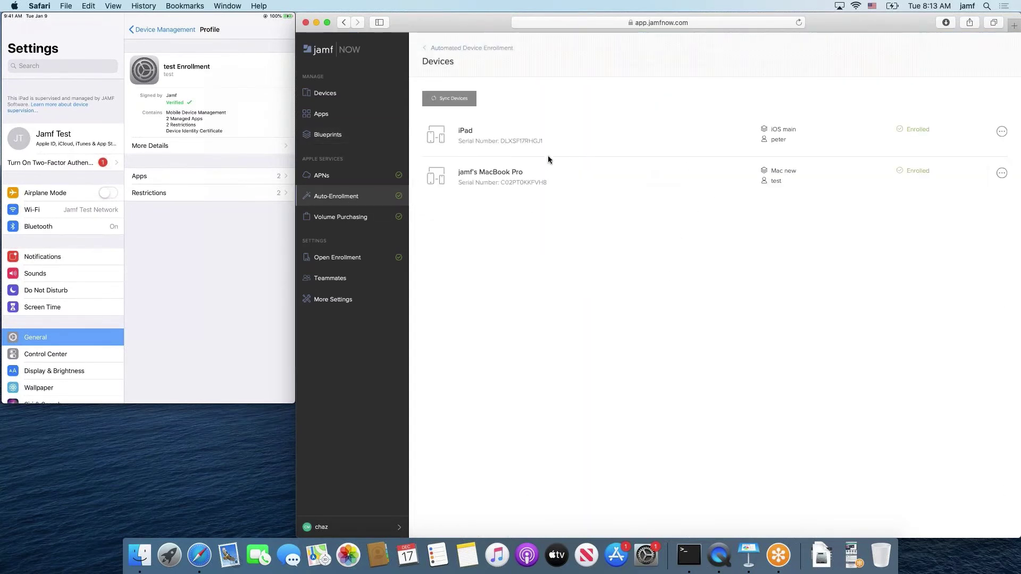
pyautogui.click(349, 138)
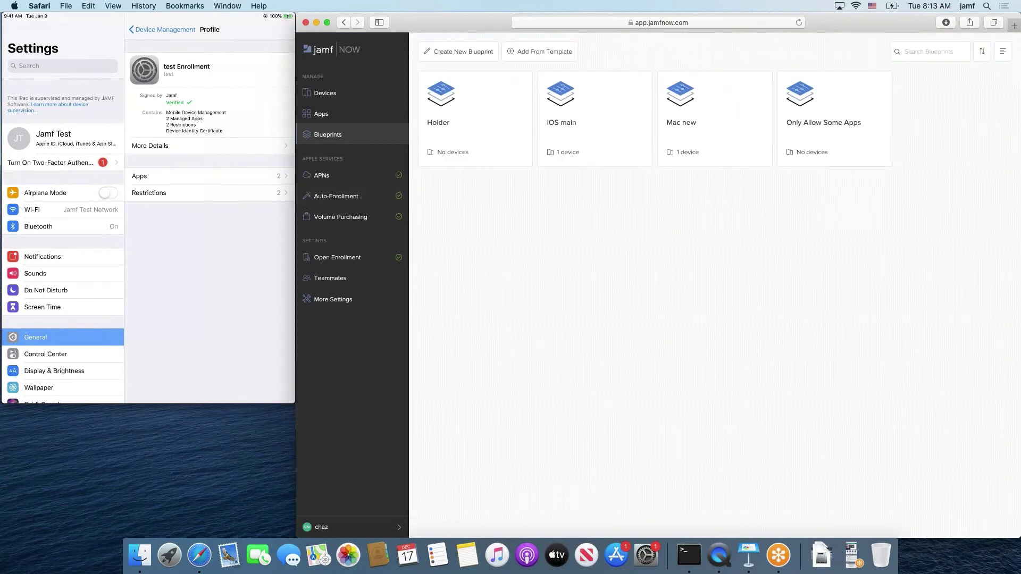
pyautogui.click(607, 127)
# Show the blueprint's Restrictions with App Usage allowing only Calendar, Microsoft Outlook and Procore
pyautogui.click(466, 100)
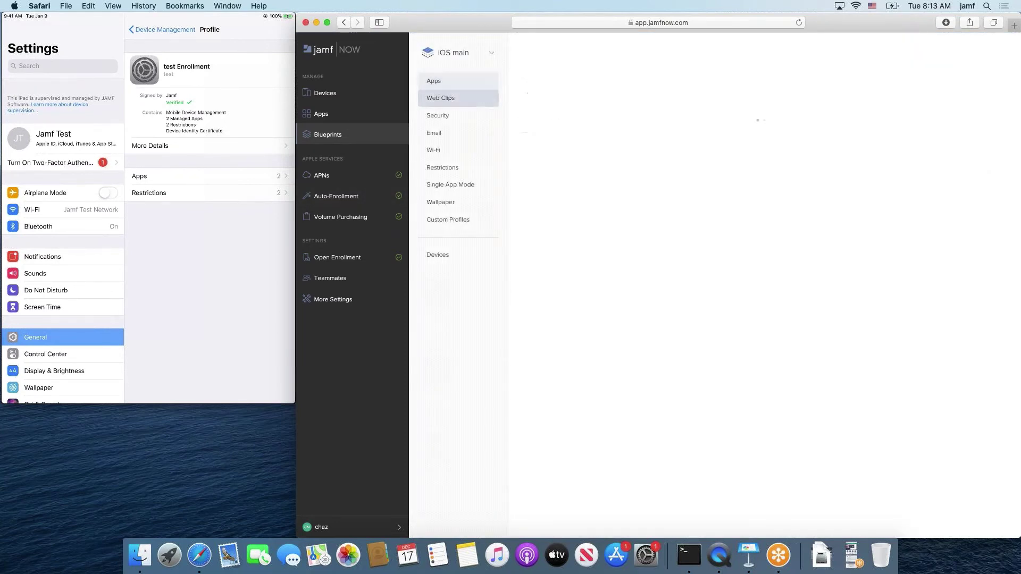
pyautogui.click(450, 170)
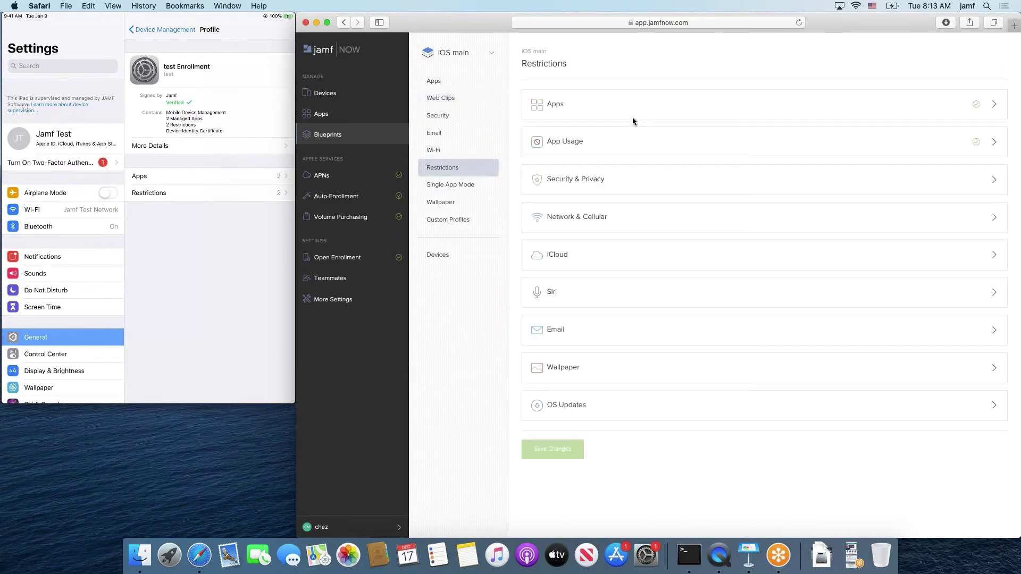
pyautogui.click(623, 143)
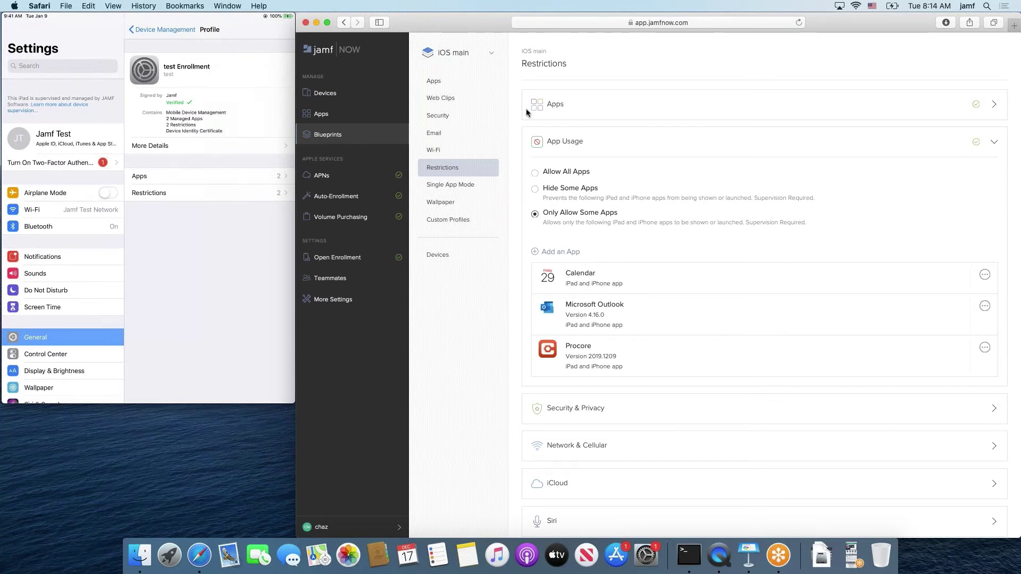
# Expand the Apps restrictions checklist and scroll to the ticked Disable Deleting Apps option
pyautogui.click(555, 107)
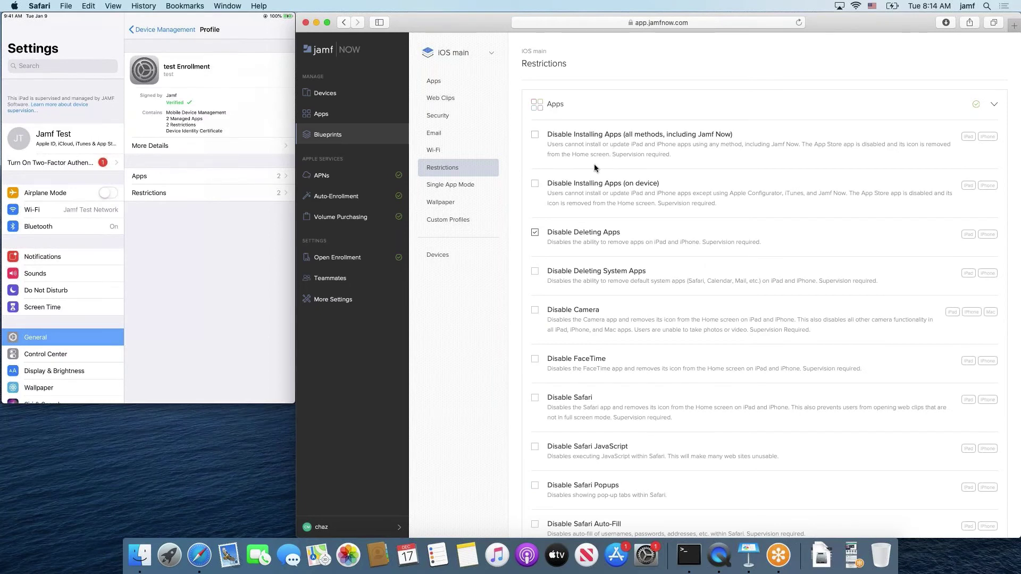
pyautogui.click(558, 105)
pyautogui.click(564, 141)
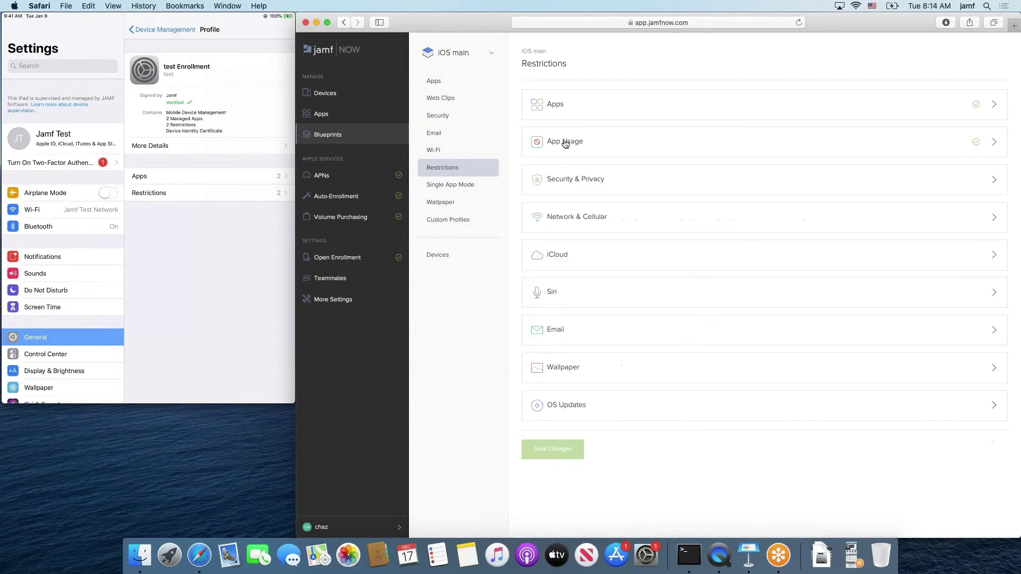
pyautogui.click(566, 107)
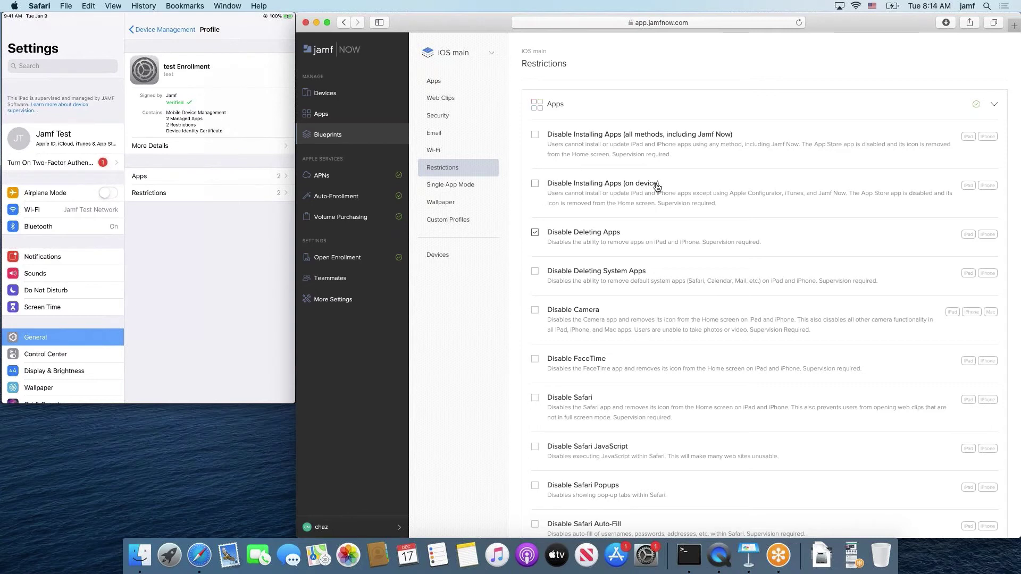
pyautogui.scroll(-5, 666, 196)
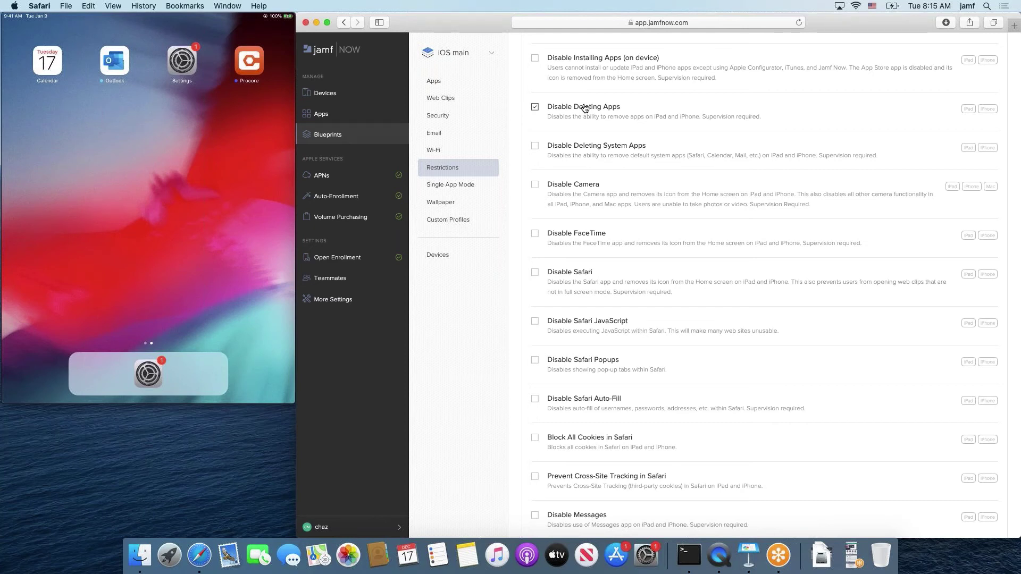
# Bring QuickTime Player to the front from the dock
pyautogui.click(717, 551)
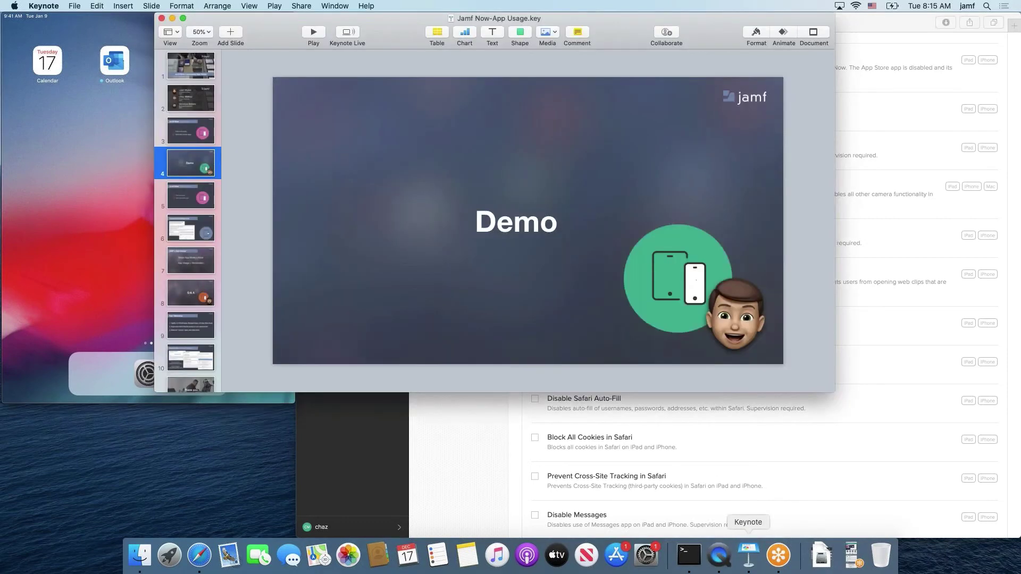